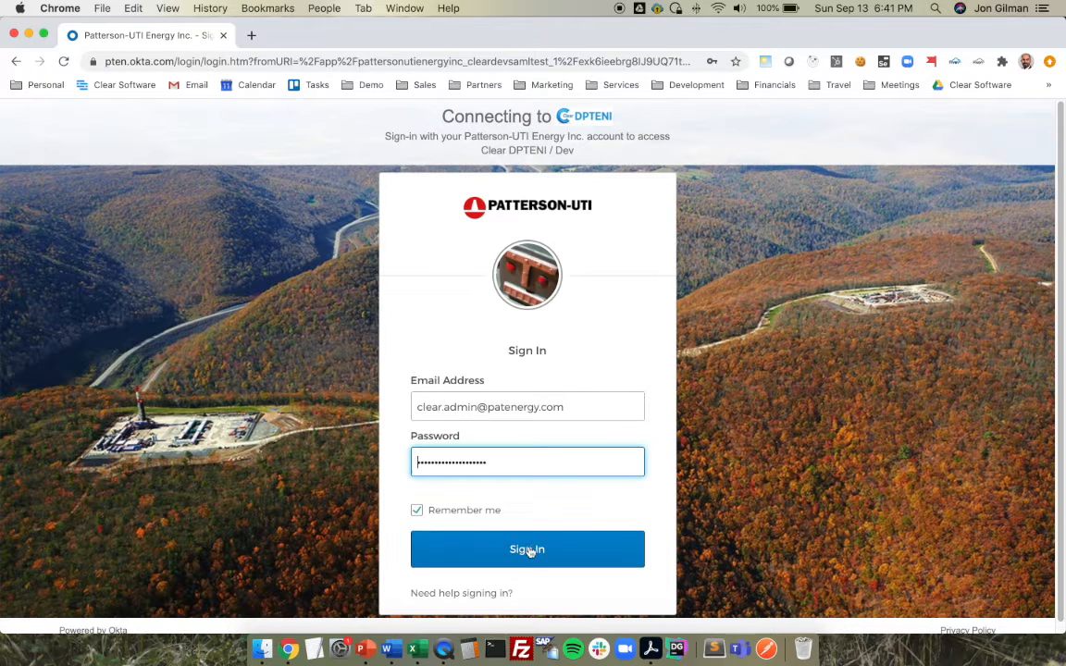
# Sign in with the filled-in account, answer the security question and dismiss the password update offer
pyautogui.click(528, 550)
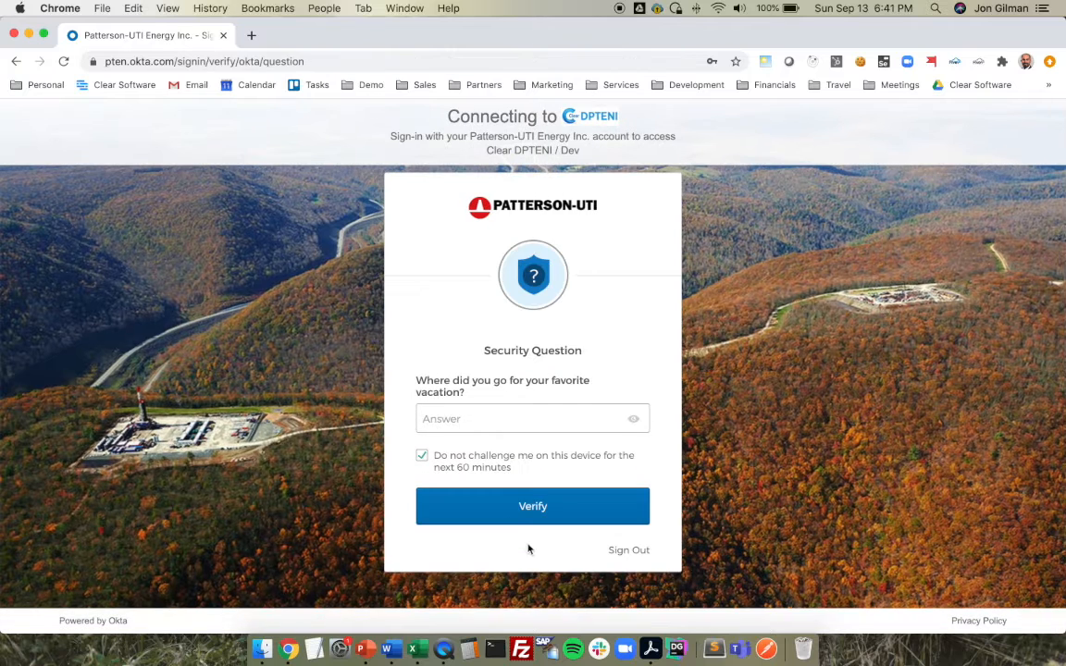
pyautogui.write('•')
pyautogui.press('Return')
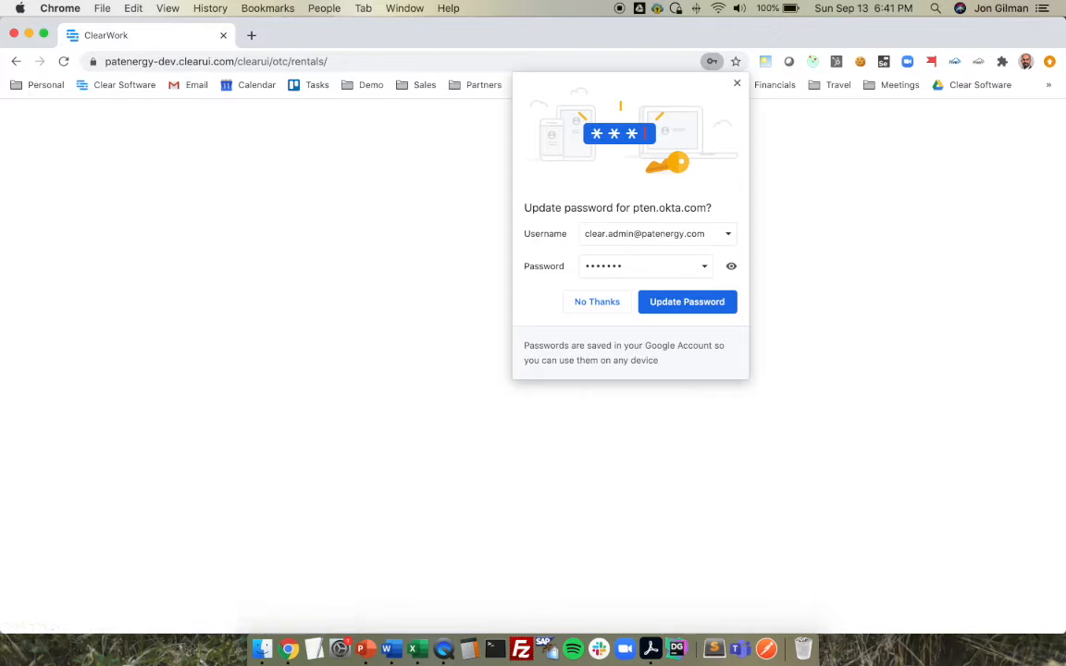
pyautogui.click(738, 85)
# Start a new rental in Rentals (UiPath) with project name UIPATHTEST111 and organization 5234, GPOR Yard / District Louisville
pyautogui.click(121, 223)
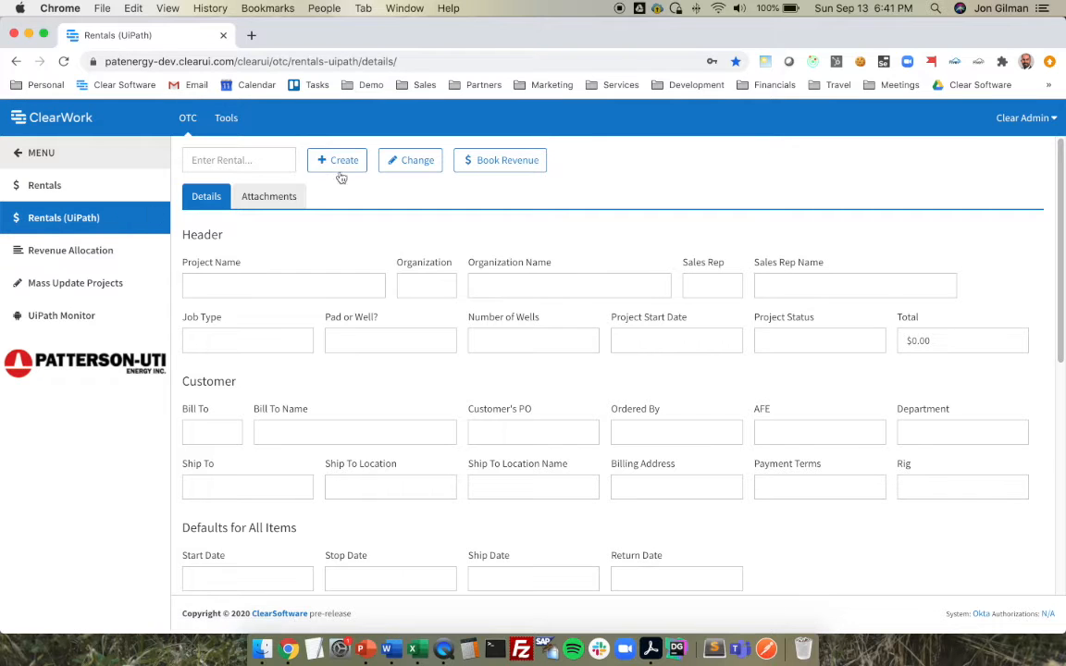
pyautogui.click(341, 161)
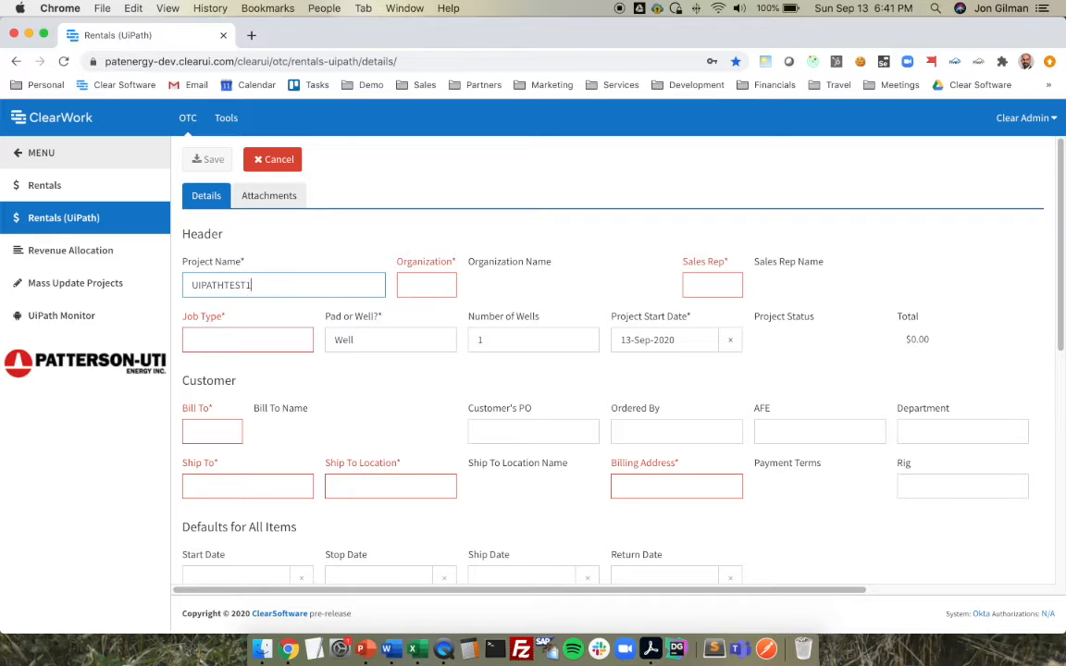
pyautogui.click(416, 285)
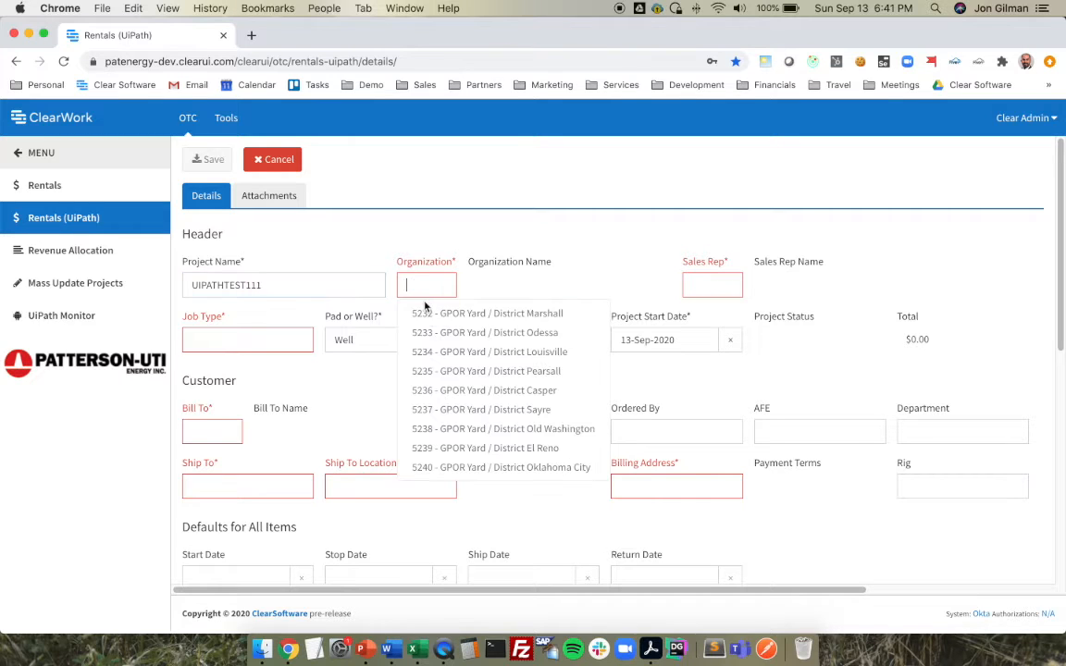
pyautogui.click(443, 358)
# Assign the first suggested sales rep to the rental and set the job type to Rental Package
pyautogui.click(685, 289)
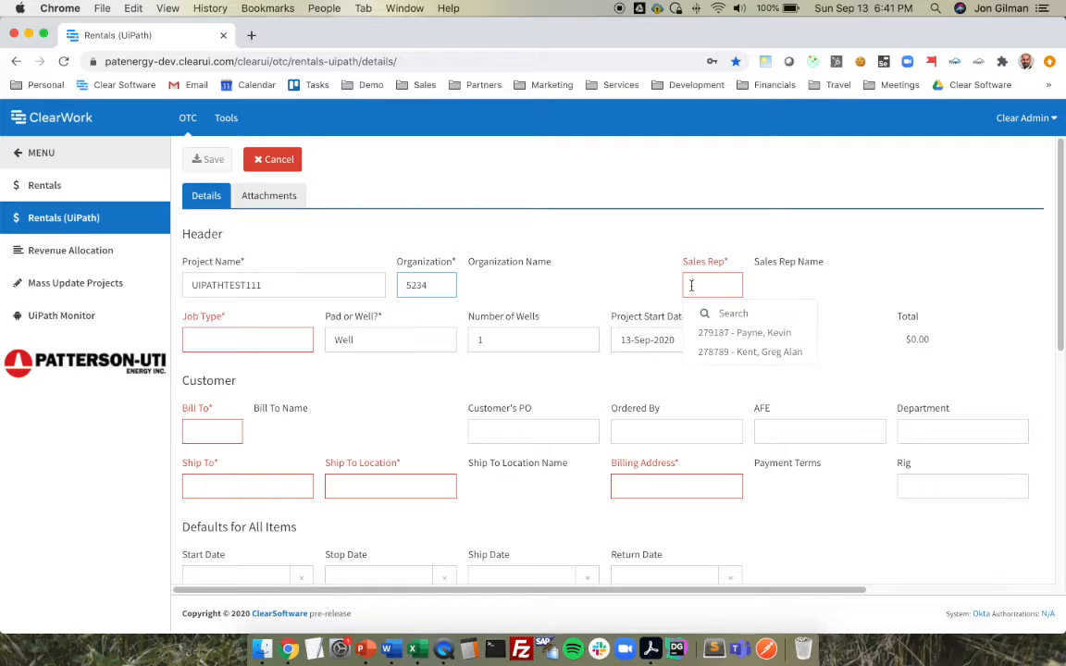
pyautogui.click(709, 333)
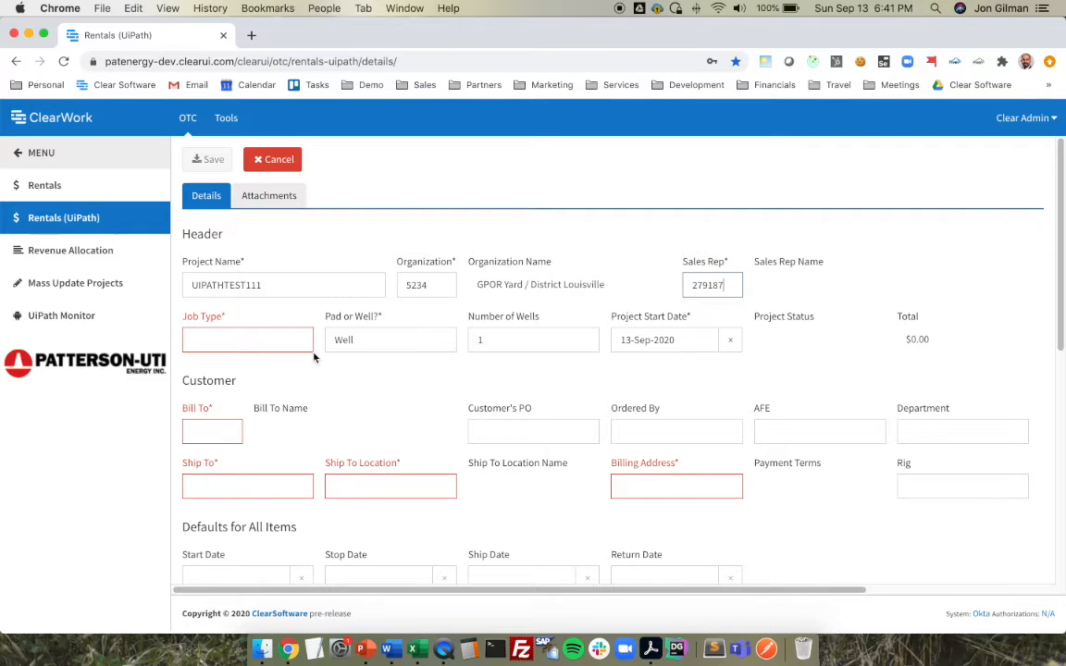
pyautogui.click(264, 341)
pyautogui.write('RENT')
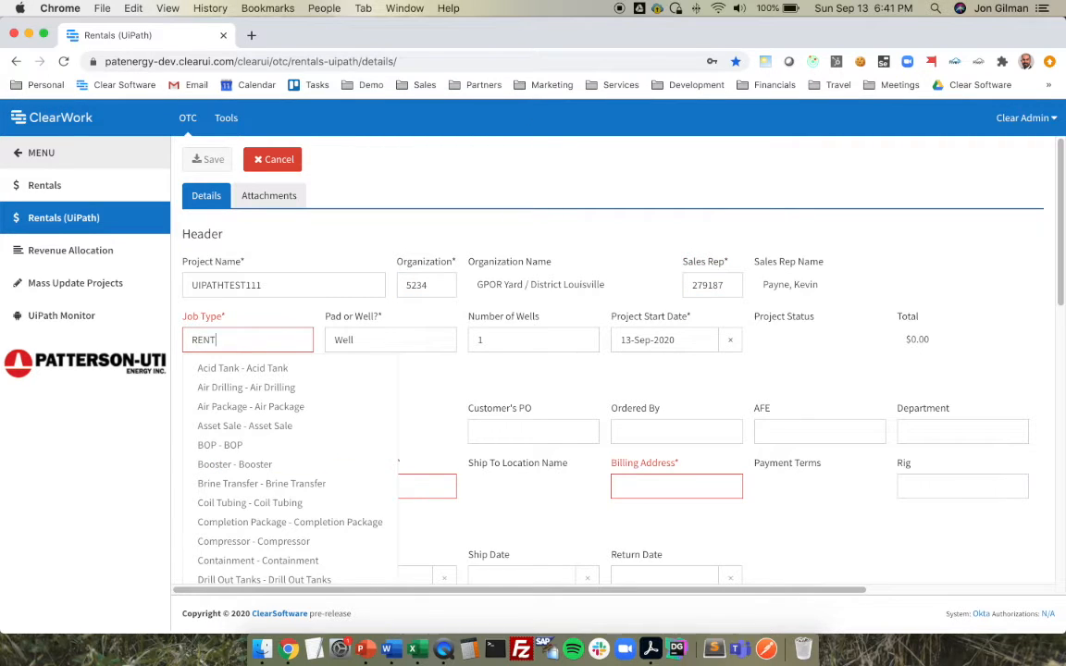
pyautogui.click(269, 369)
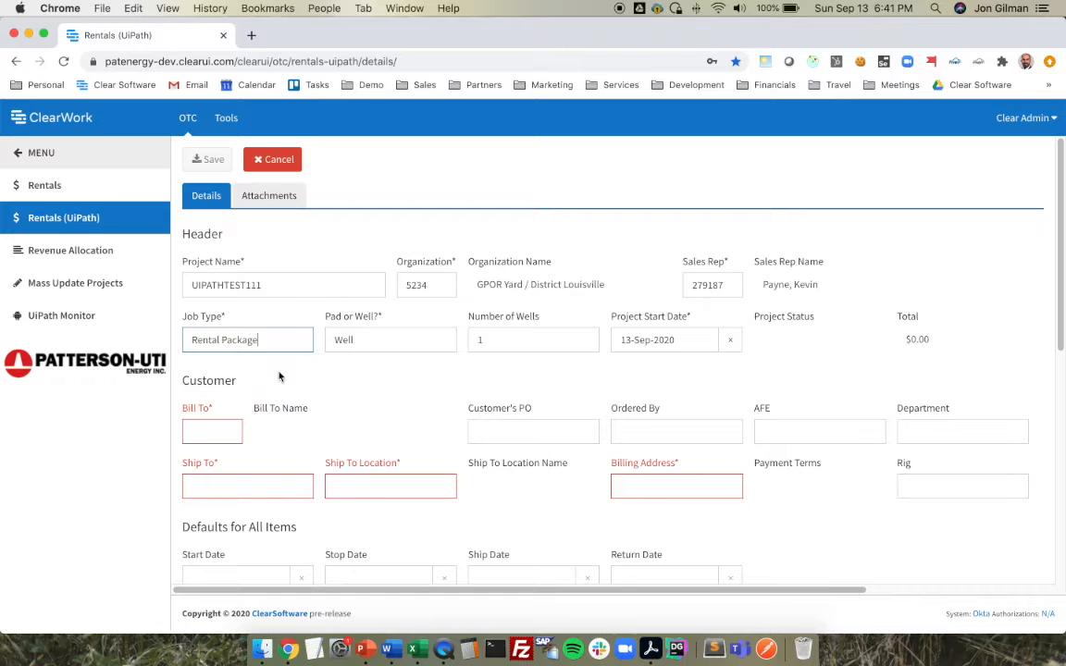
# Bill the rental to CHESAPEAKE OPERATING INC and enter Customer's PO 1, Ordered By 2, AFE 3 and Department 4
pyautogui.click(198, 424)
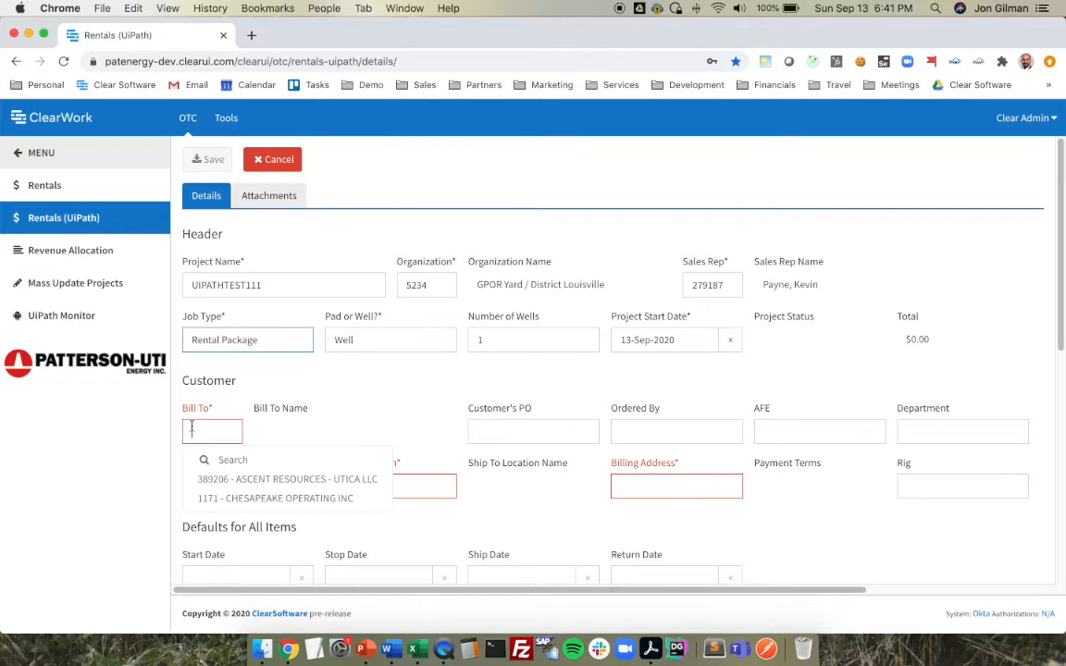
pyautogui.click(228, 500)
pyautogui.click(493, 433)
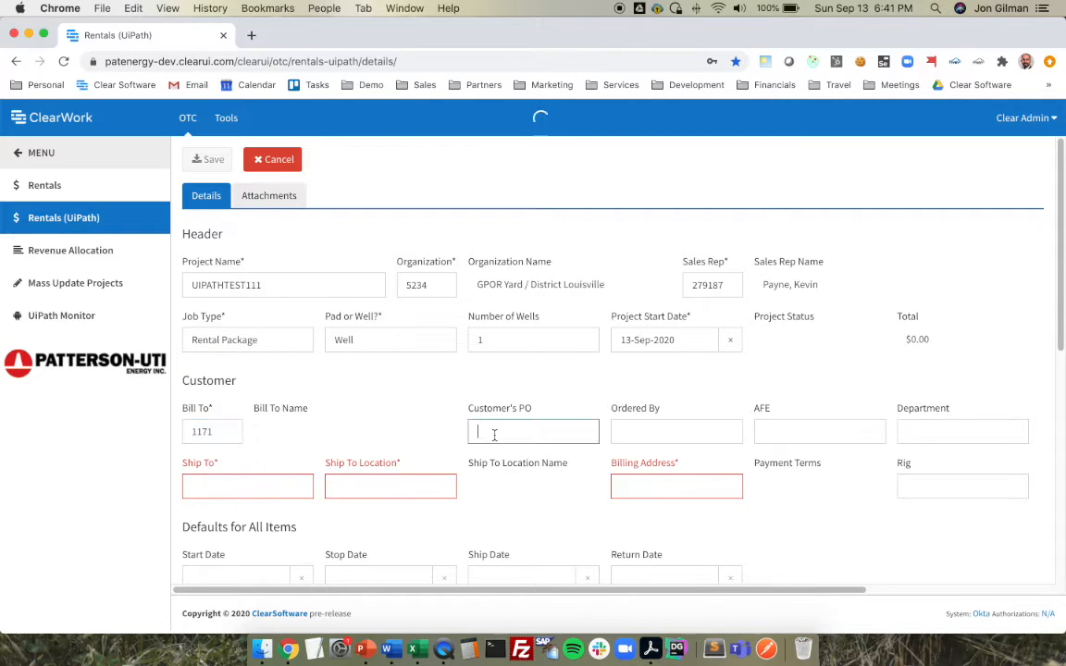
pyautogui.write('1')
pyautogui.press('Tab')
pyautogui.write('2')
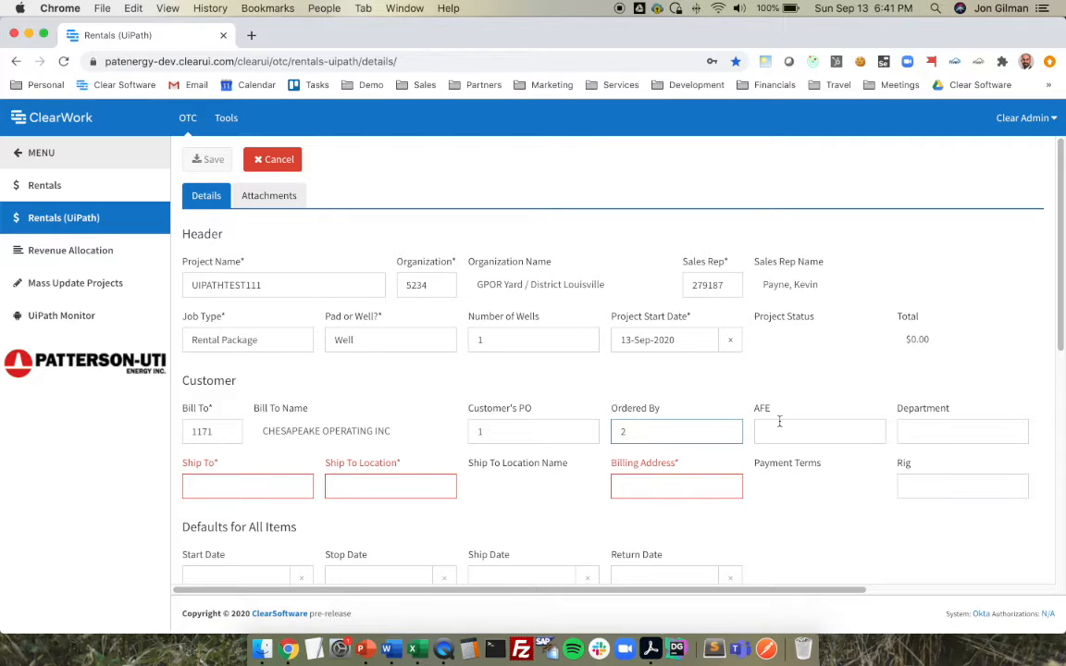
pyautogui.click(780, 421)
pyautogui.click(906, 435)
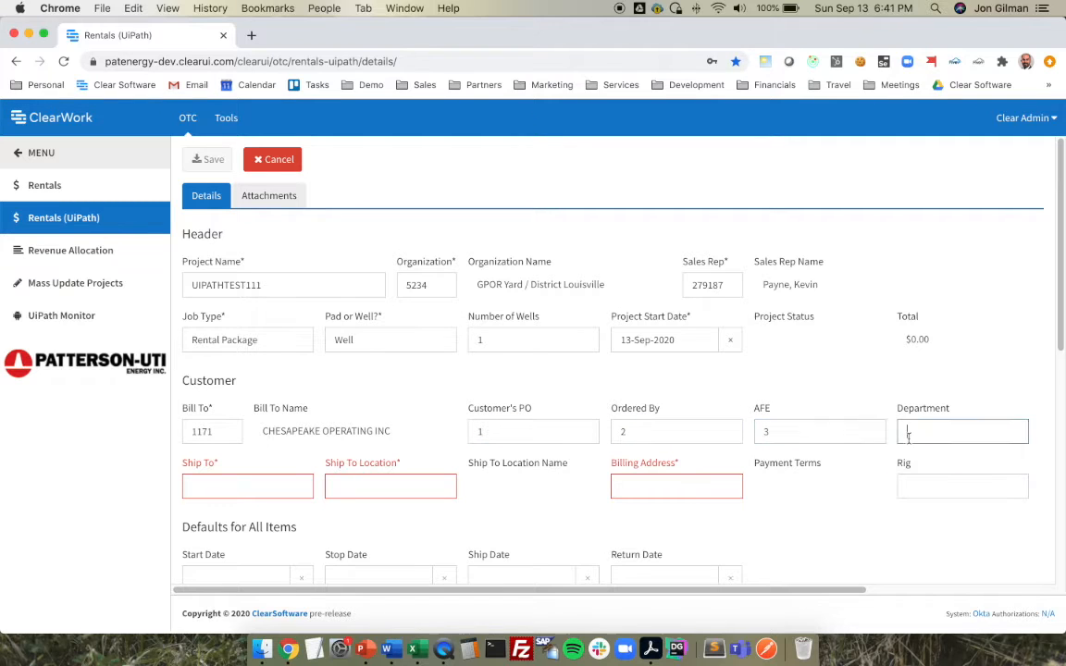
# Set Ship To to UIPATHTEST111 1H and Ship To Location to 36-067-0000, Harrison, Ohio
pyautogui.click(258, 478)
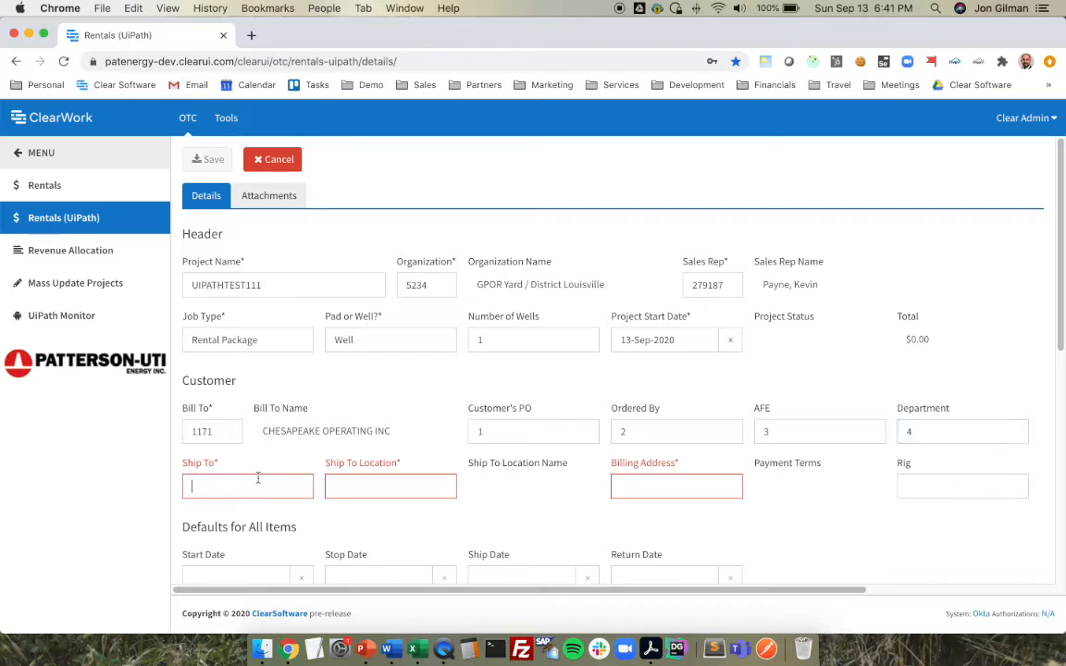
pyautogui.write('UIP')
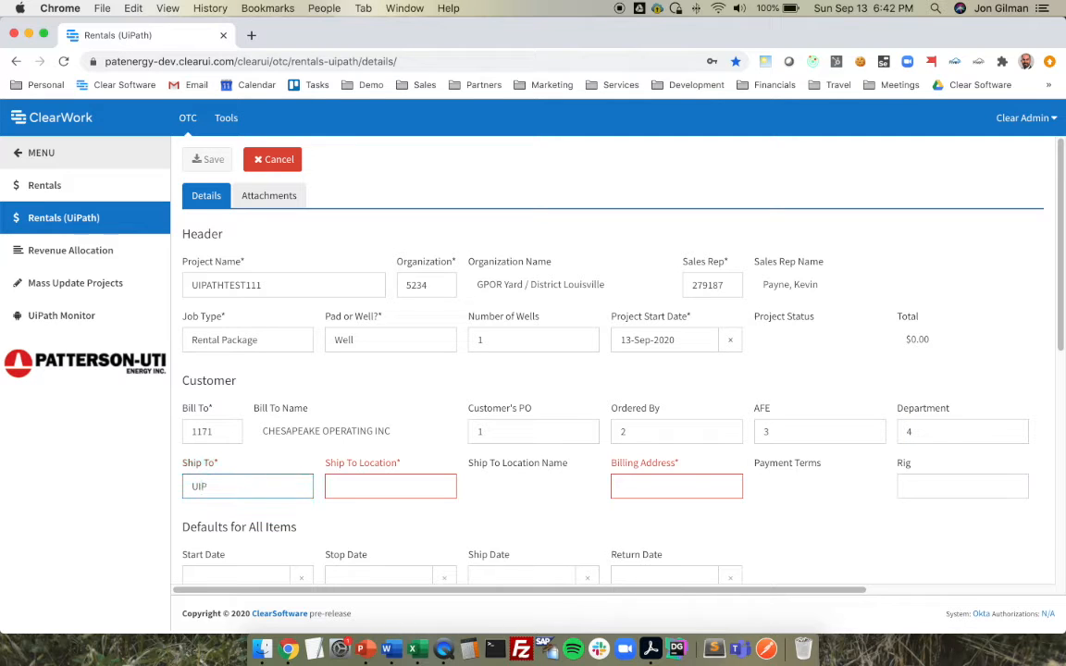
pyautogui.write('ATHTEST111 1H')
pyautogui.click(330, 486)
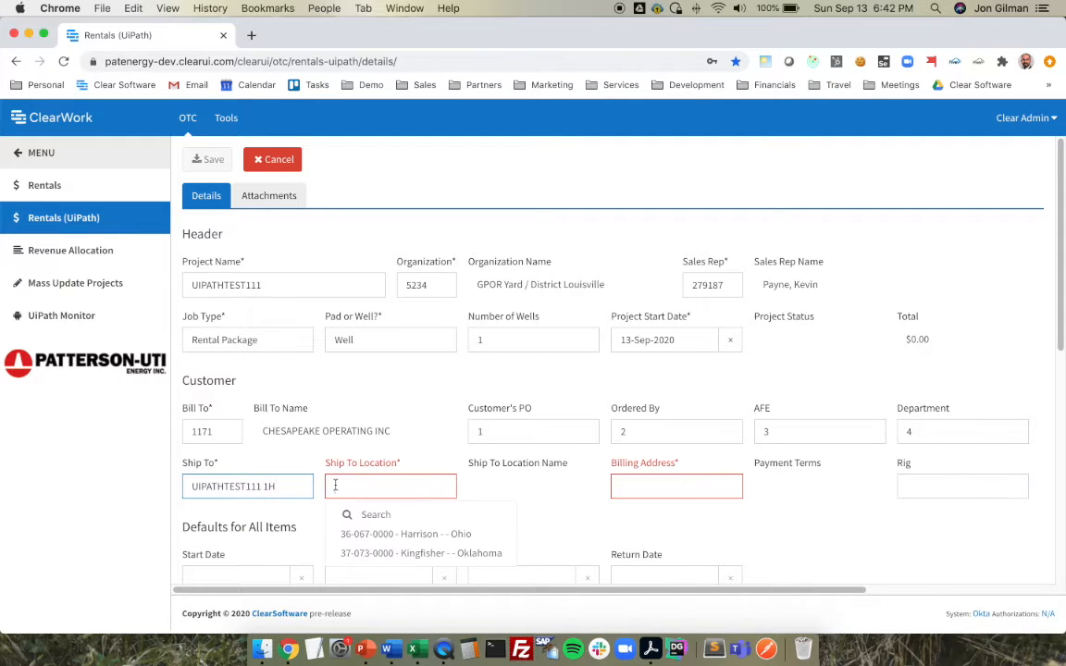
pyautogui.click(368, 533)
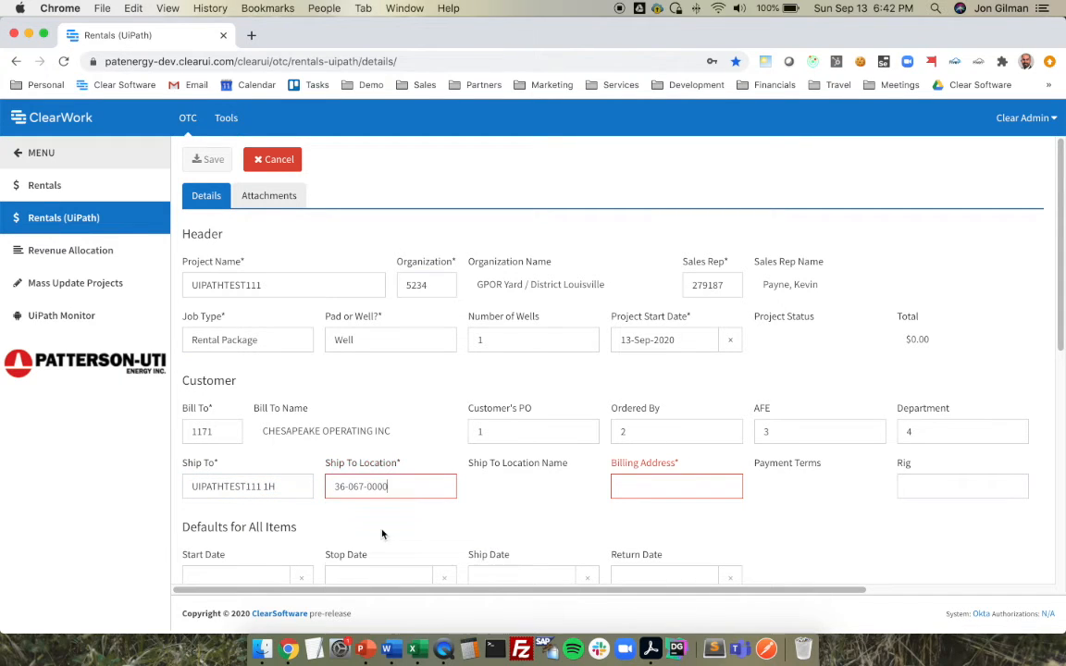
# Choose the suggested billing address for the customer and save the new rental
pyautogui.click(640, 491)
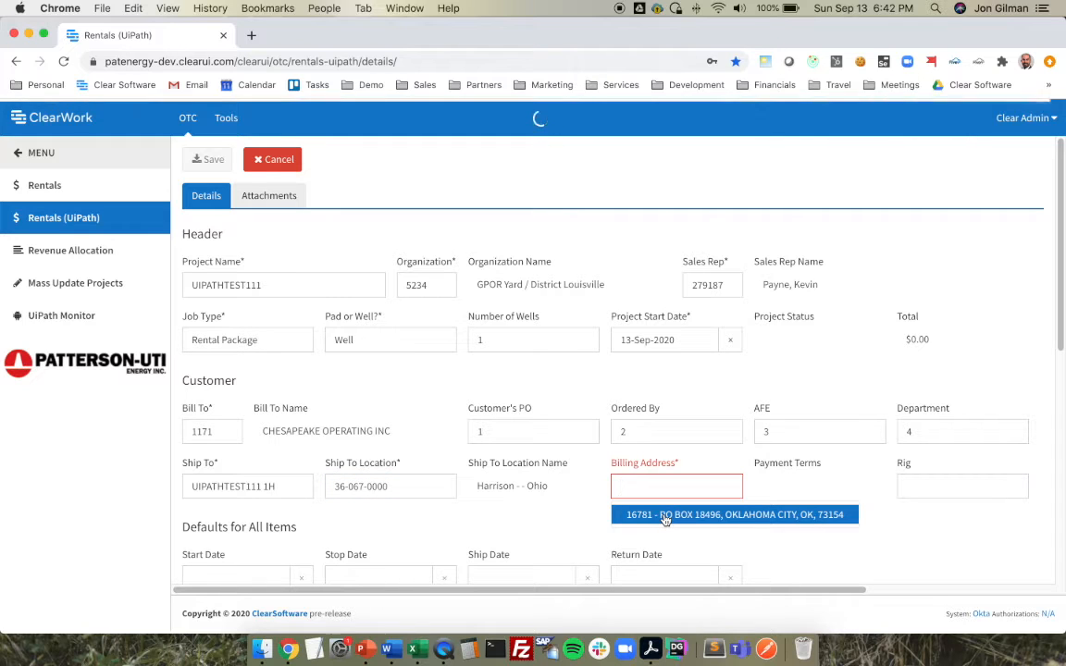
pyautogui.click(664, 516)
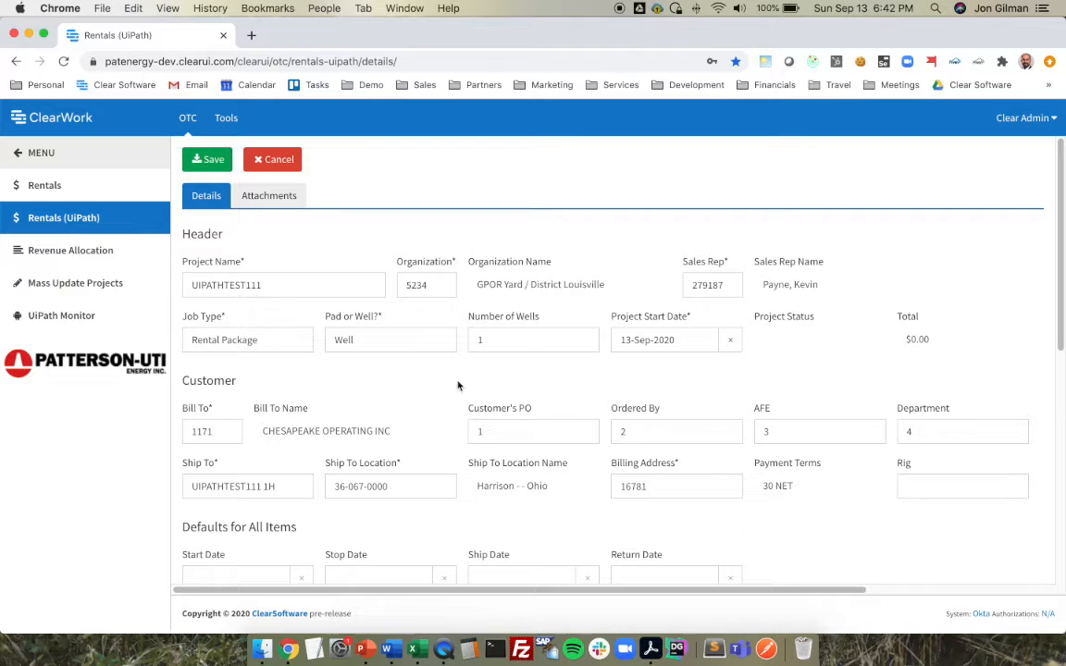
pyautogui.click(209, 161)
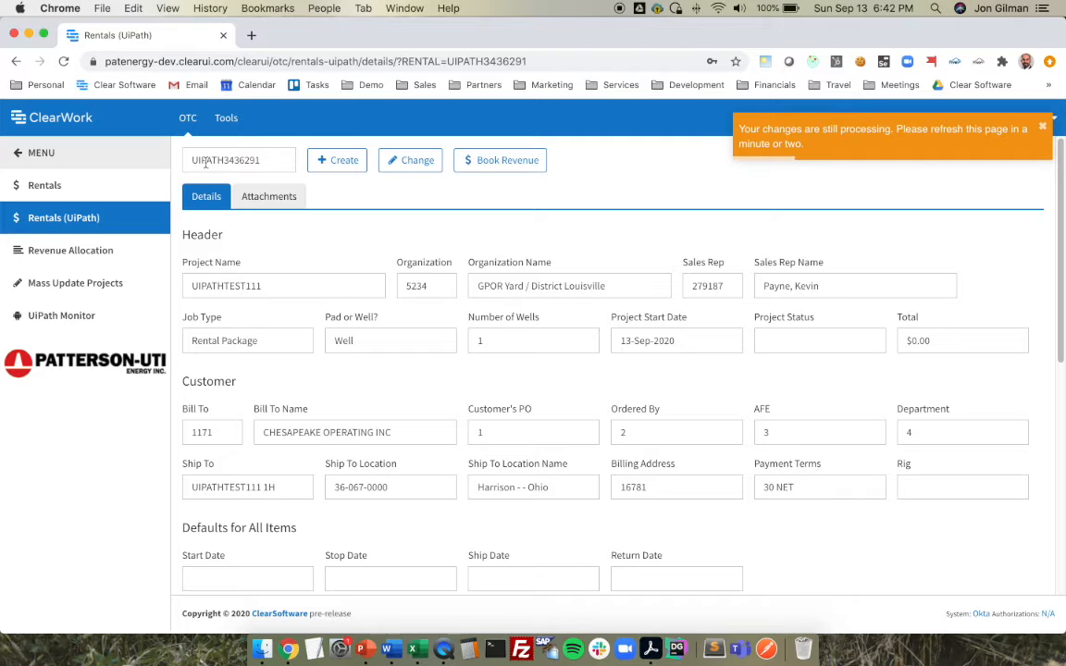
# Clear the rental lookup to view the list of available rentals, and close the list
pyautogui.click(263, 159)
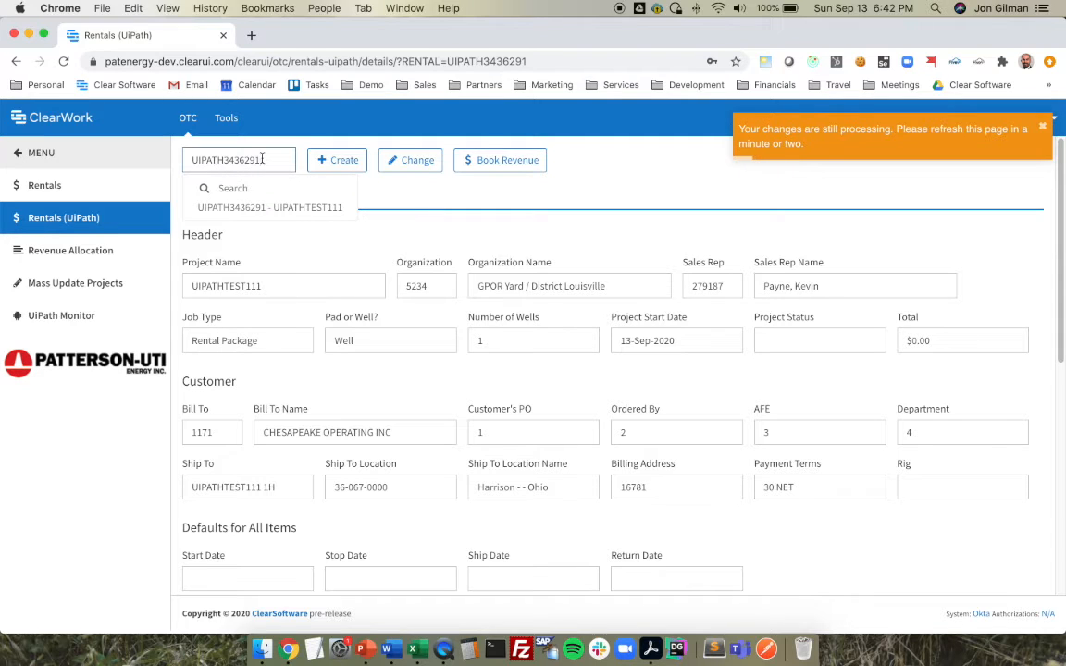
pyautogui.doubleClick(246, 159)
pyautogui.press('BackSpace')
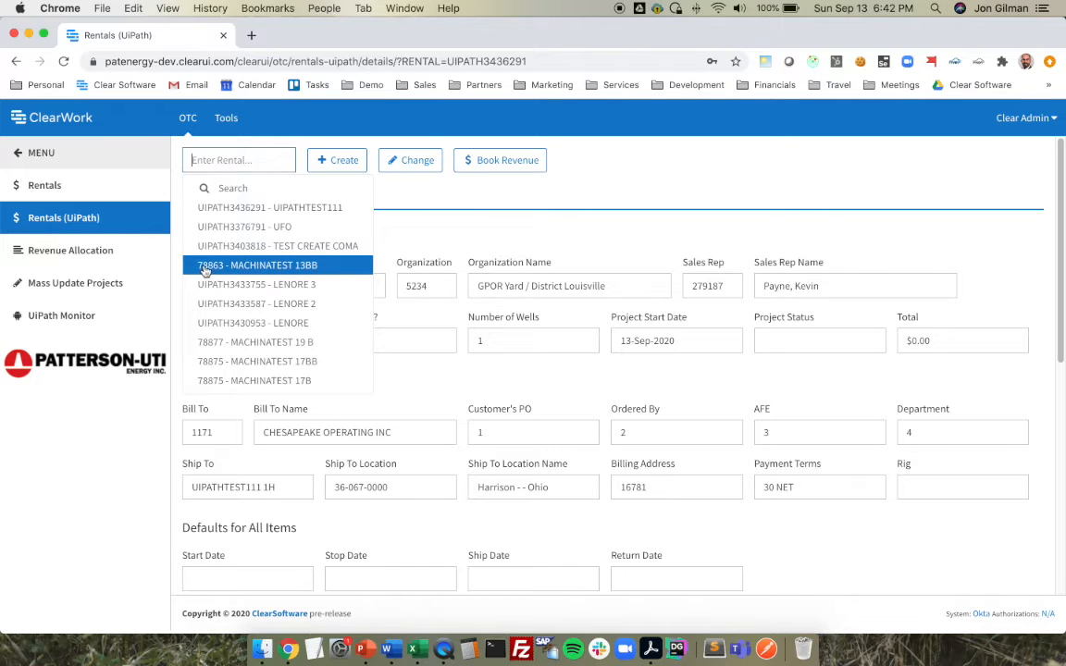
pyautogui.click(413, 189)
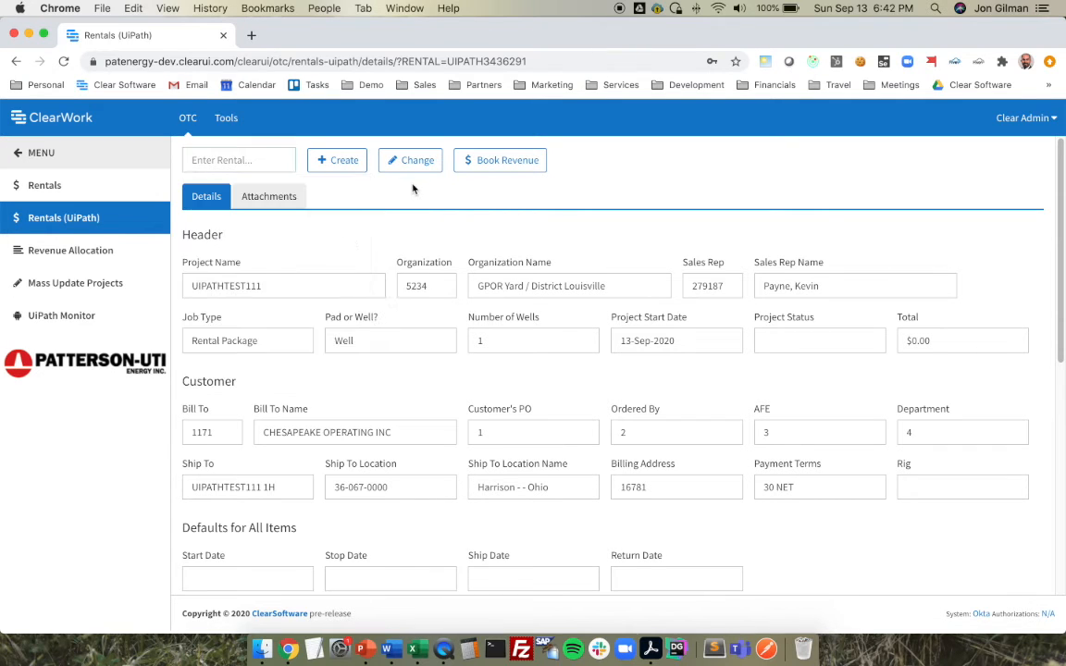
# Open the UiPath Monitor and review the statuses of the listed queue items
pyautogui.click(83, 319)
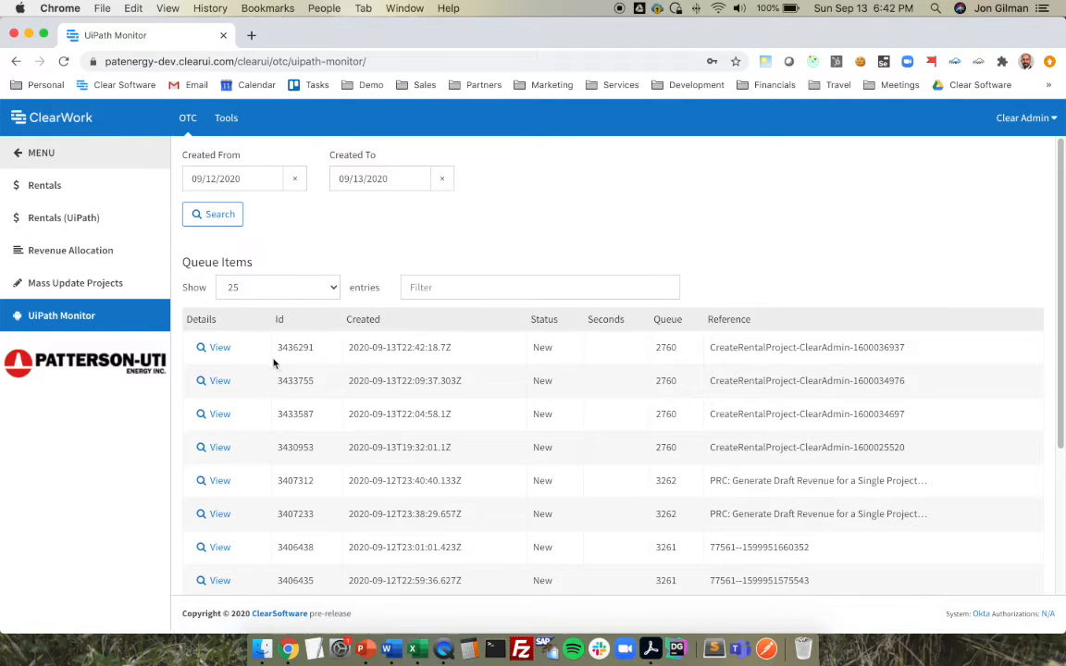
pyautogui.scroll(-5, 519, 419)
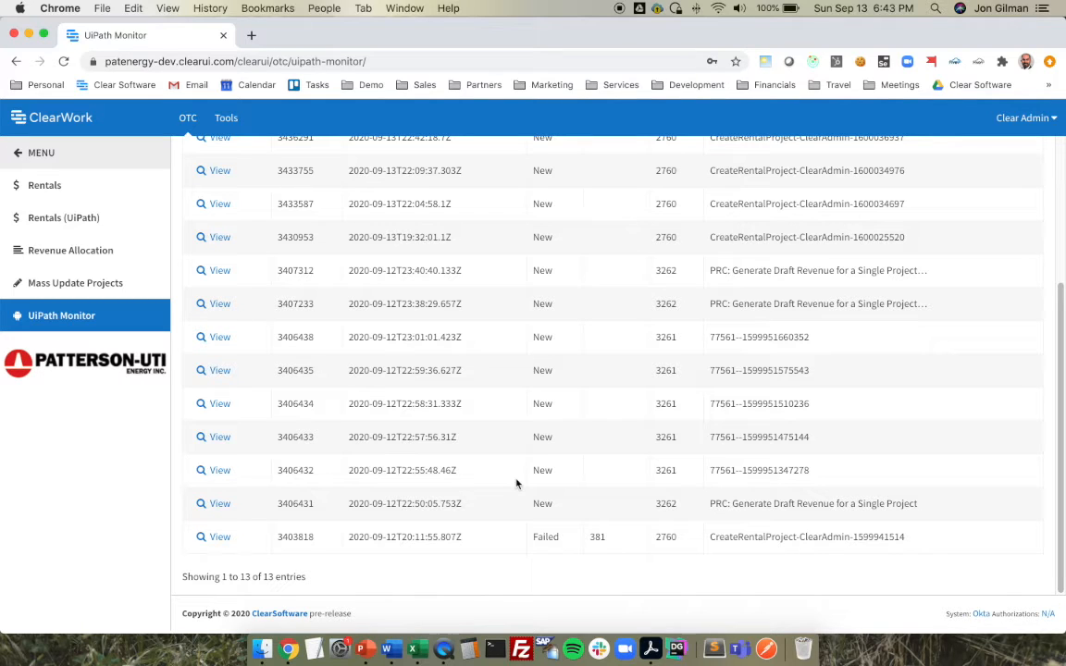
pyautogui.scroll(5, 517, 483)
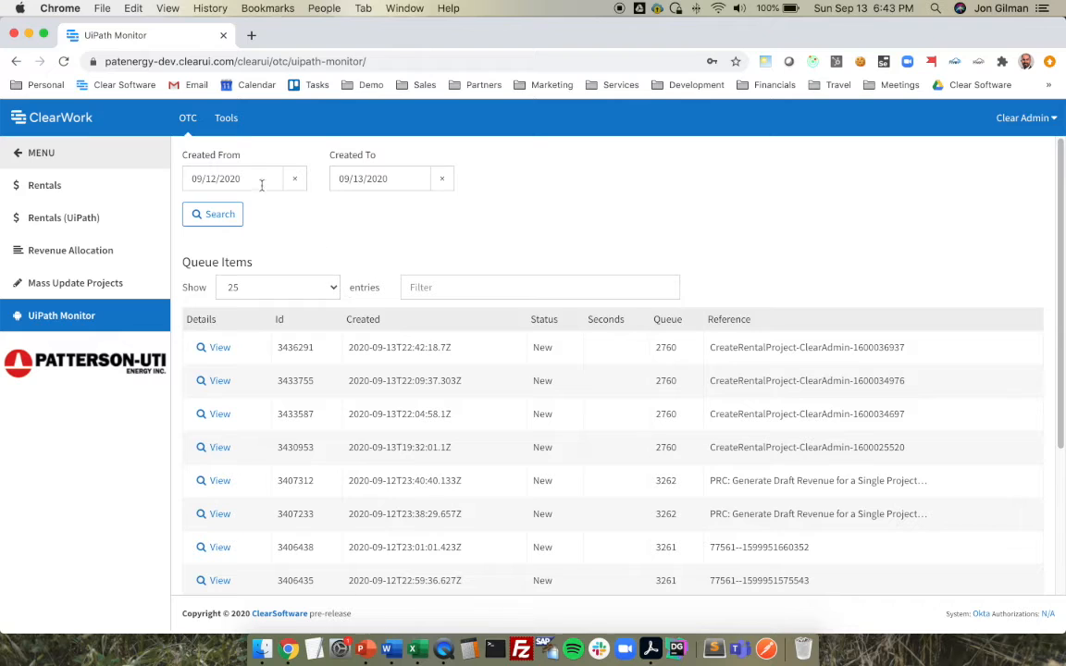
# Search the queue items with both Created From and Created To set to 09/11/2020
pyautogui.click(254, 177)
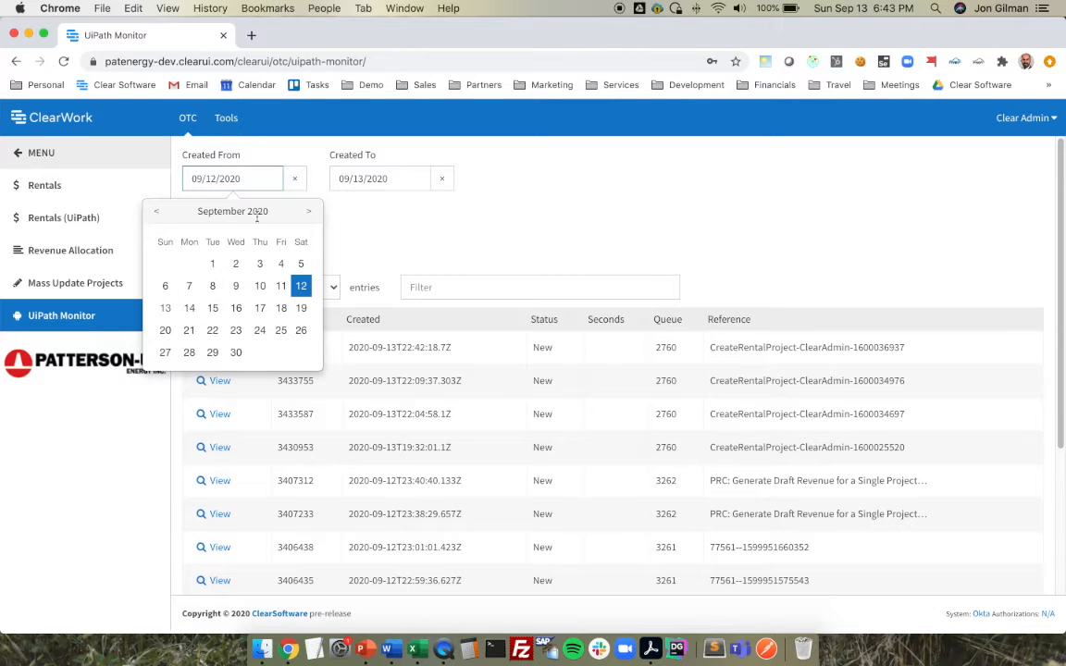
pyautogui.click(282, 286)
pyautogui.click(368, 179)
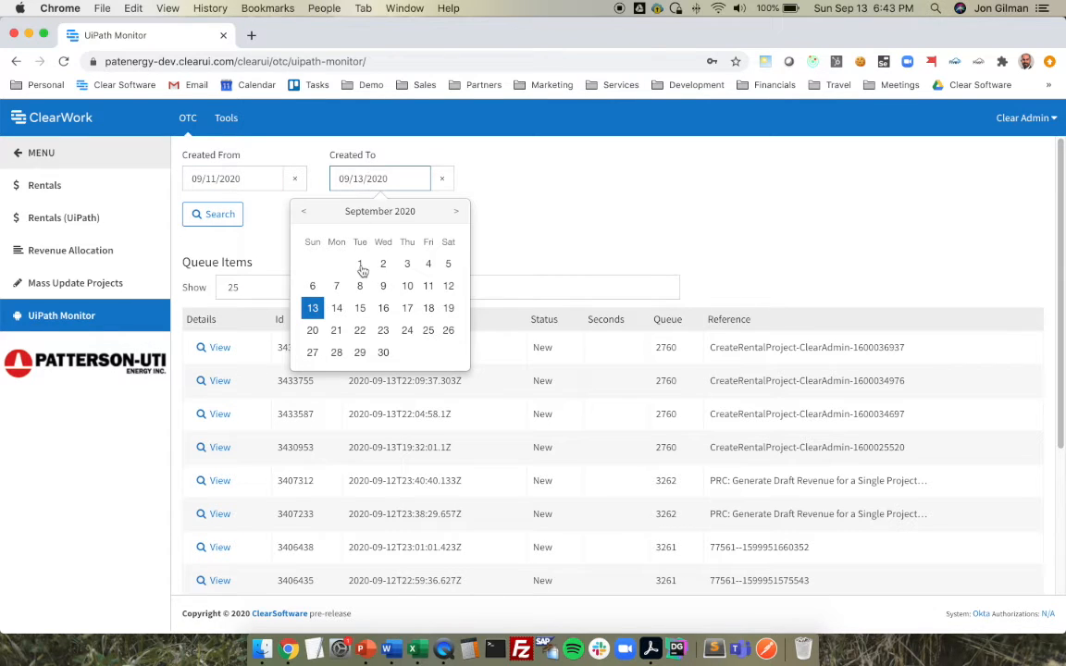
pyautogui.click(428, 287)
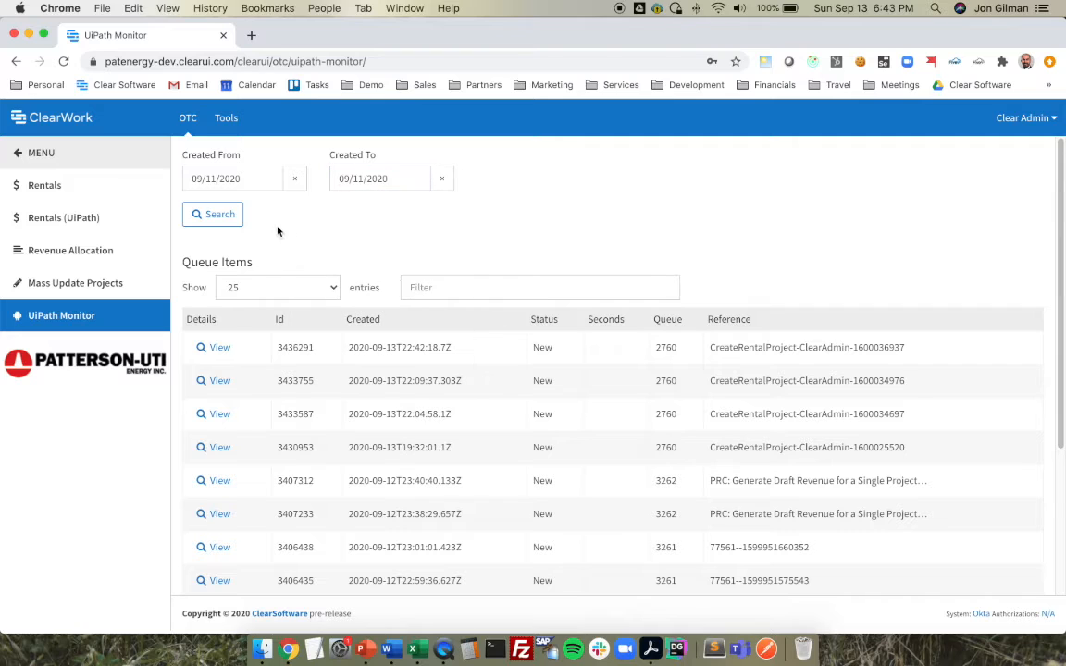
pyautogui.click(215, 214)
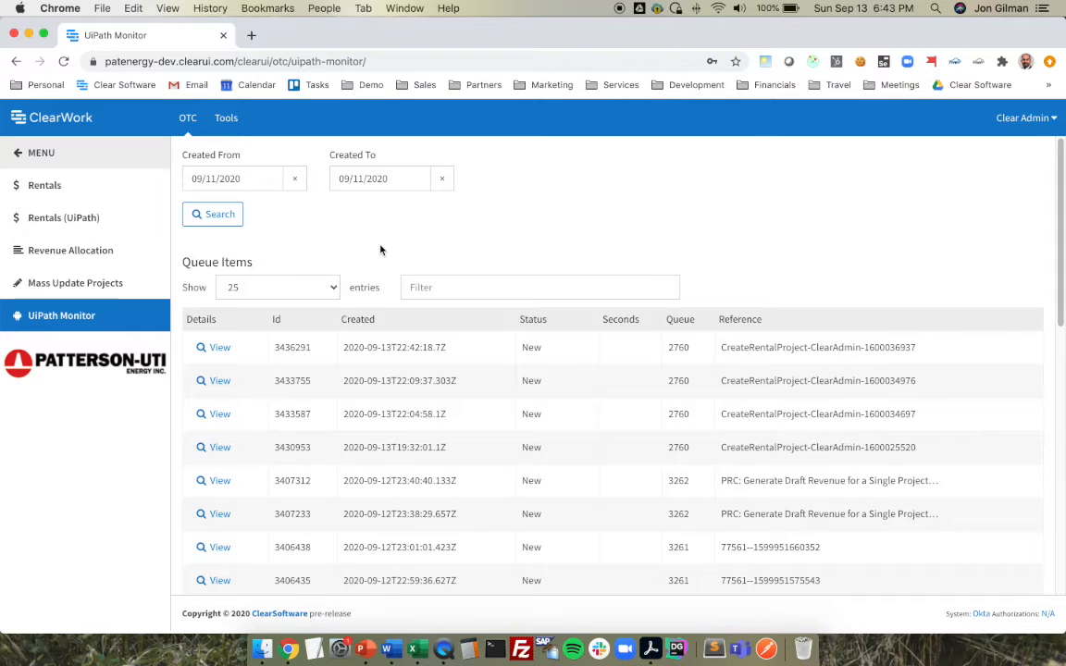
# View the rental behind failed CreateRentalProject queue item 3376791 and dismiss its notification
pyautogui.scroll(-5, 379, 248)
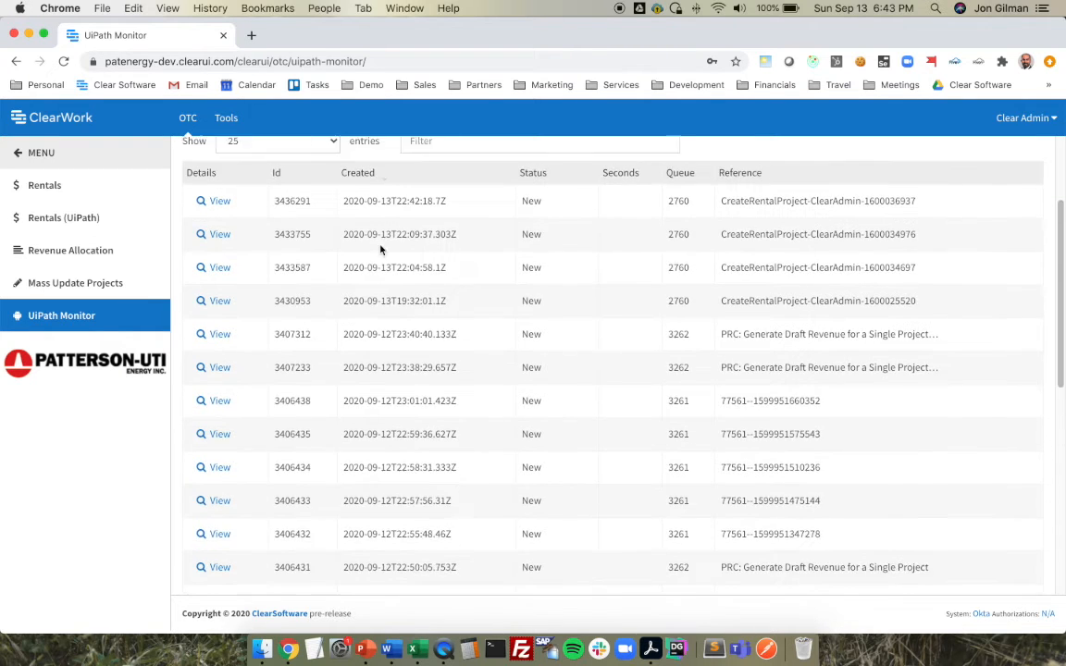
pyautogui.scroll(-4, 380, 244)
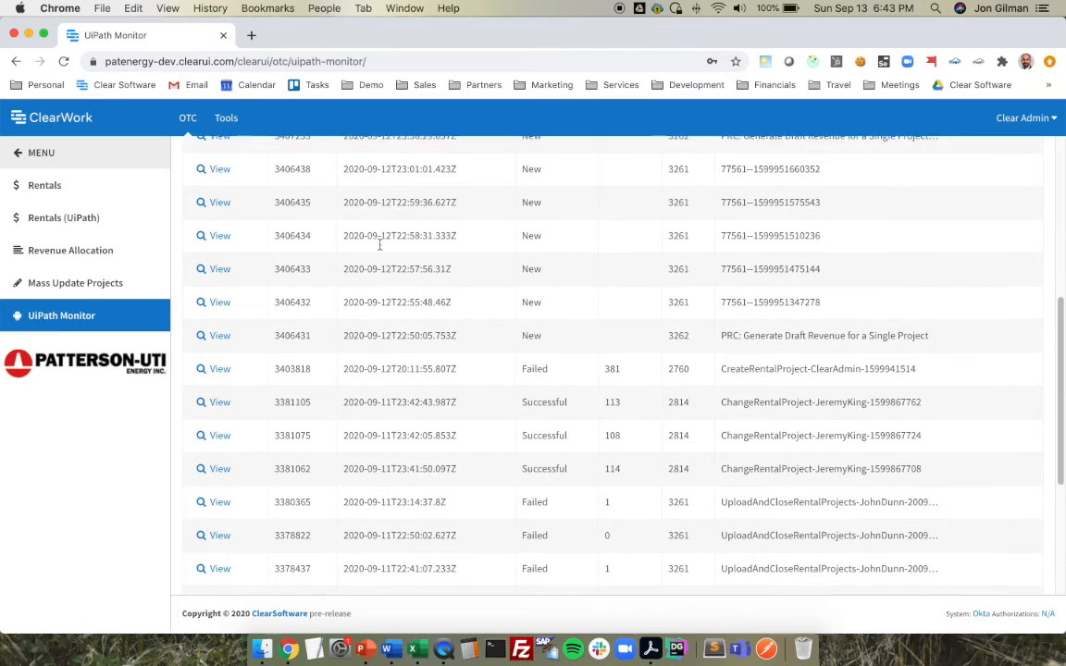
pyautogui.scroll(-3, 380, 244)
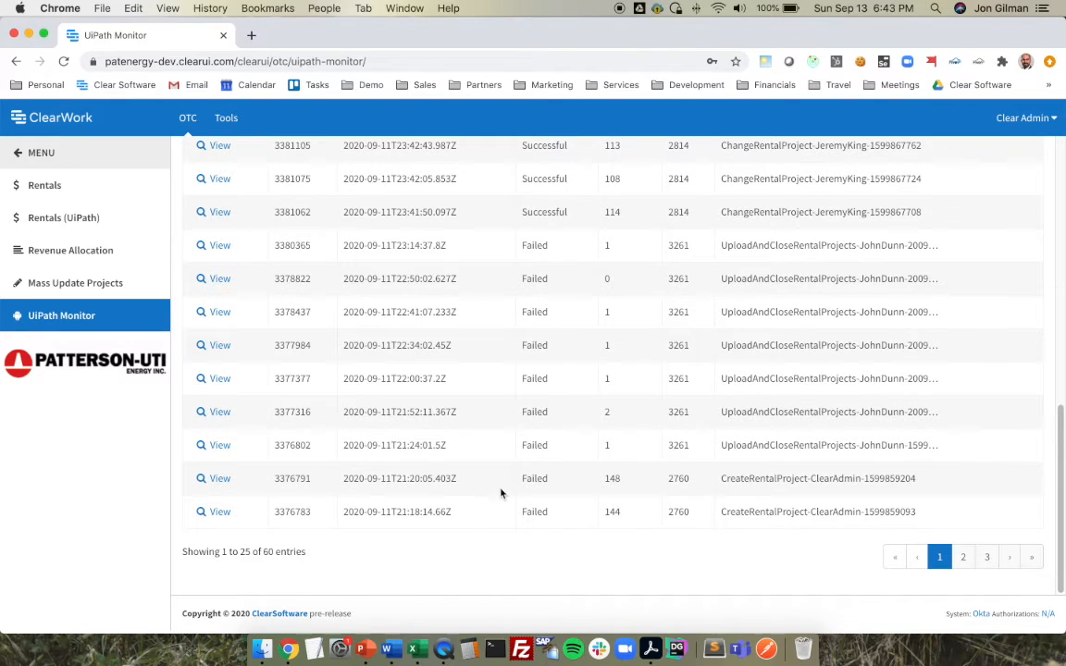
pyautogui.click(221, 481)
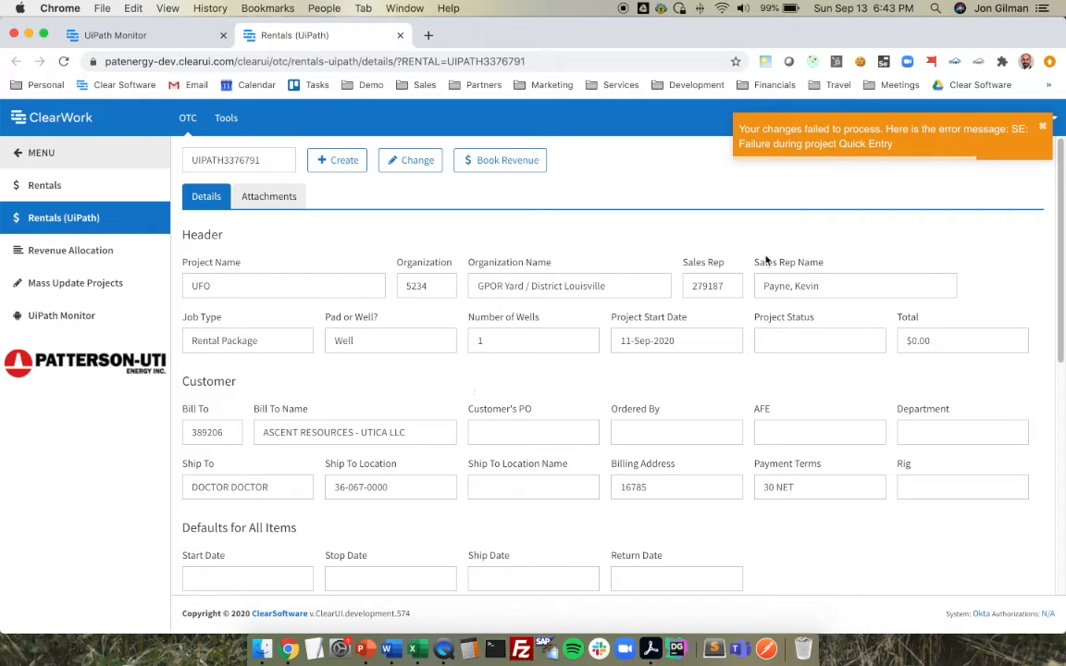
pyautogui.click(1043, 129)
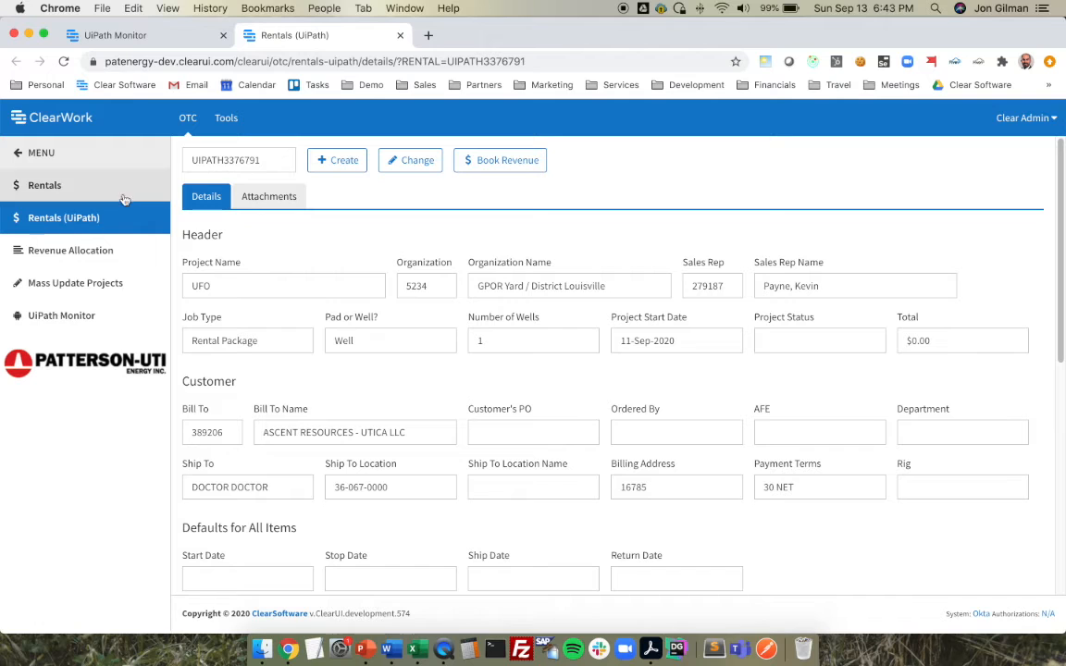
# Return to the UiPath Monitor and review the listed queue items and their statuses
pyautogui.click(75, 319)
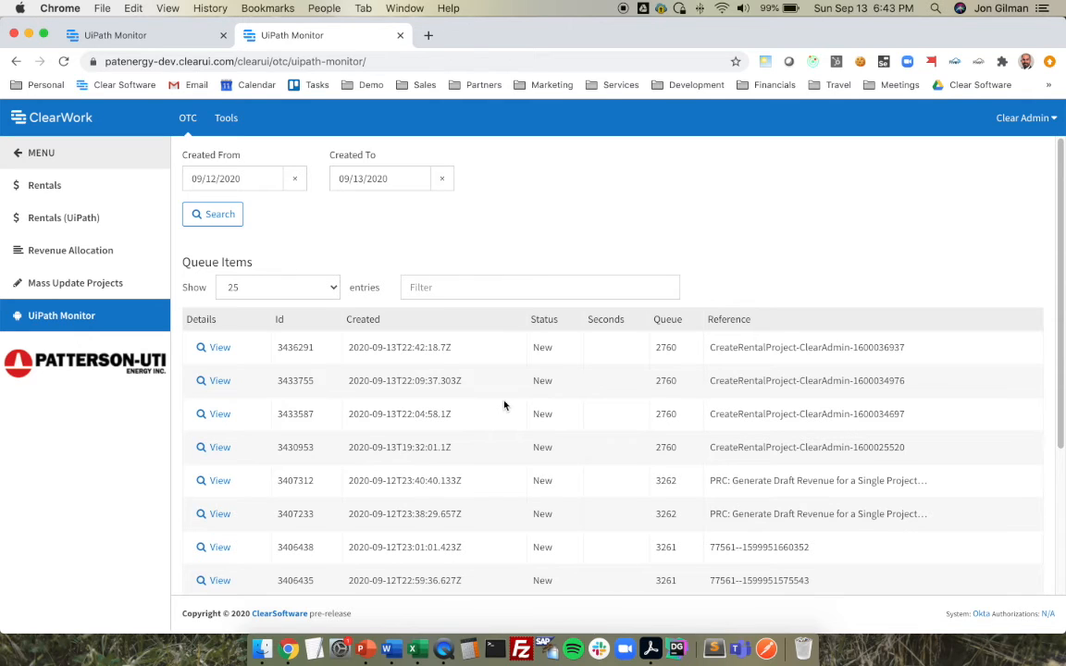
pyautogui.scroll(-2, 504, 405)
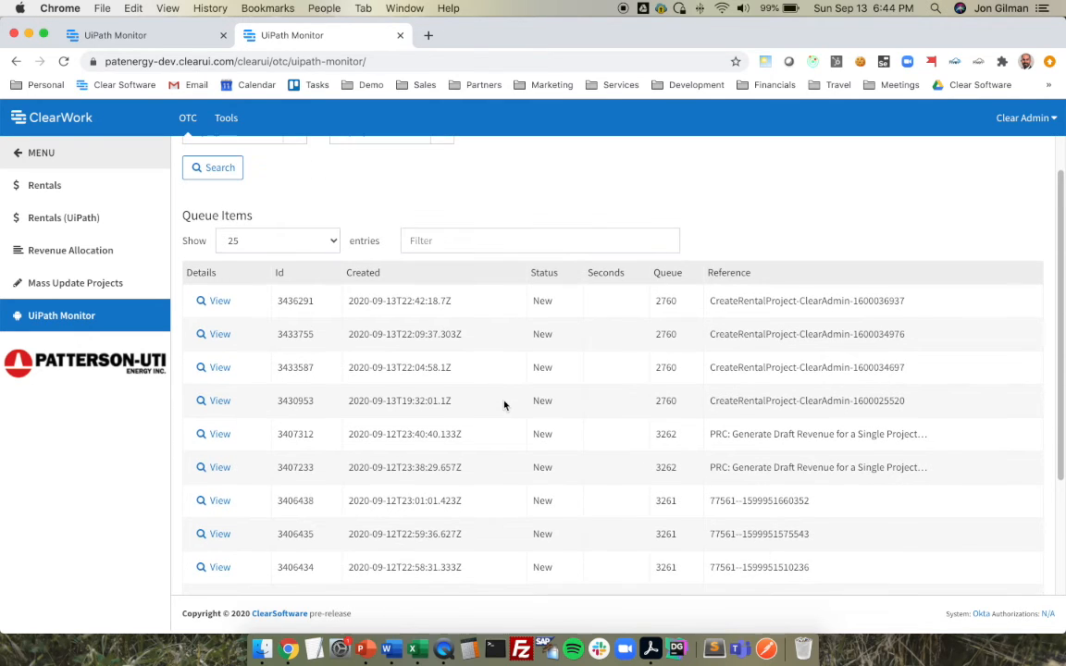
pyautogui.scroll(-5, 505, 405)
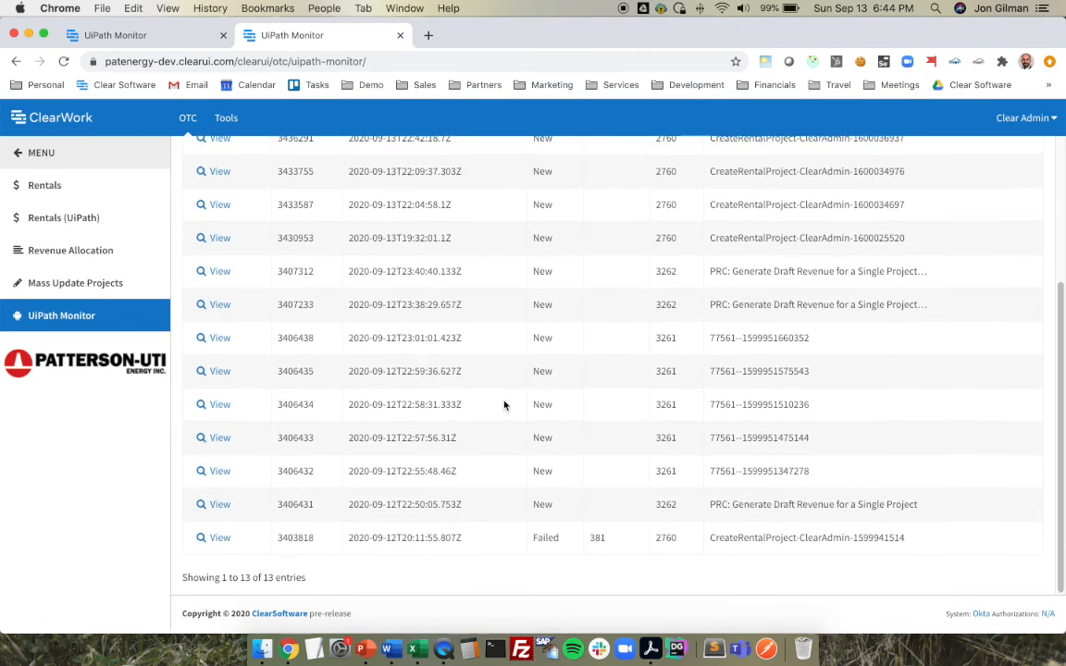
pyautogui.scroll(5, 505, 404)
# Set Created From and Created To to 09/11/2020 and search the queue items
pyautogui.click(248, 179)
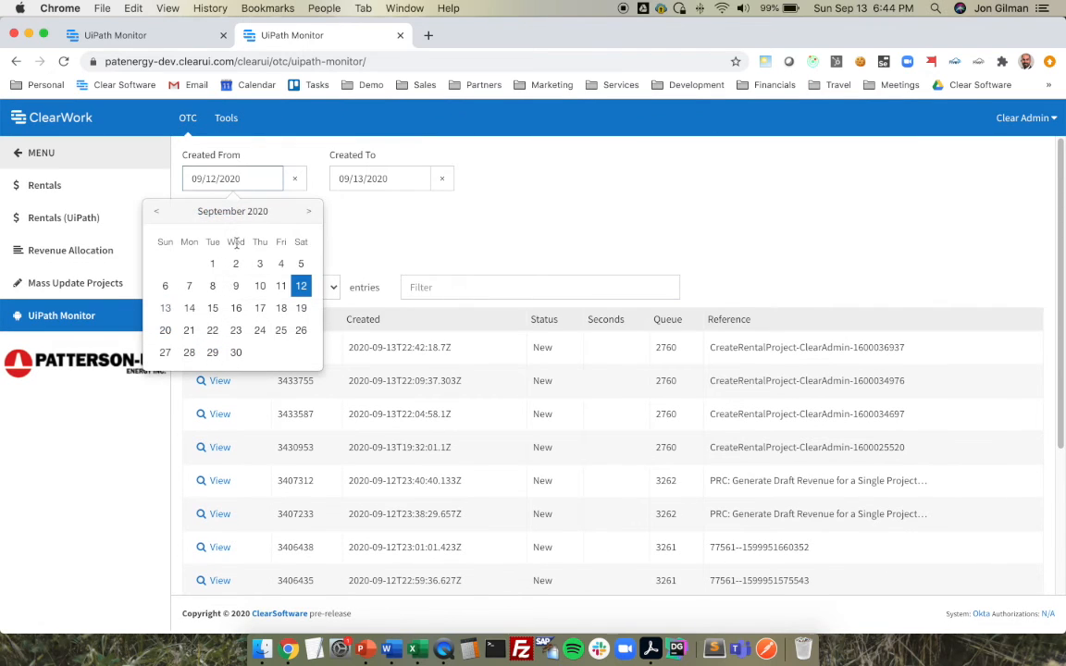
pyautogui.click(280, 286)
pyautogui.click(370, 178)
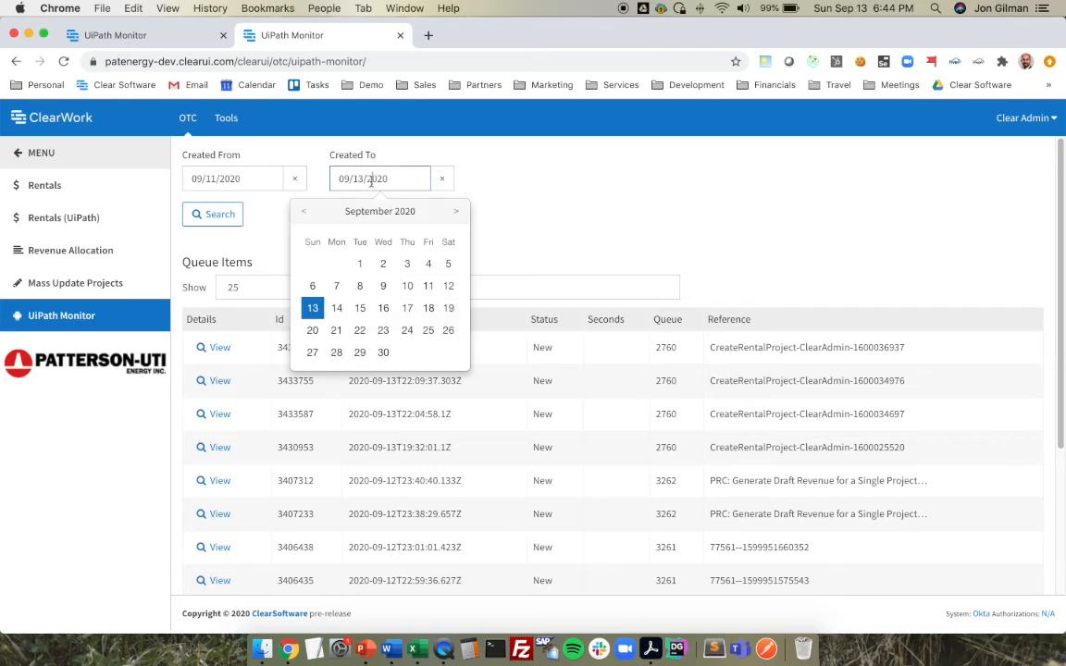
pyautogui.click(428, 286)
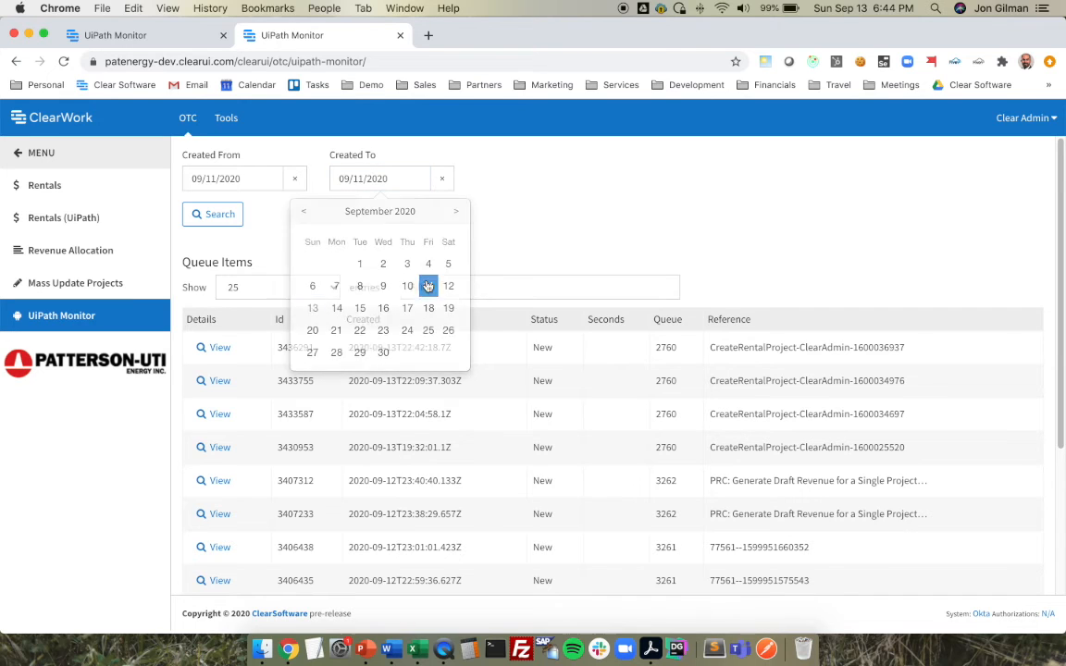
pyautogui.click(225, 215)
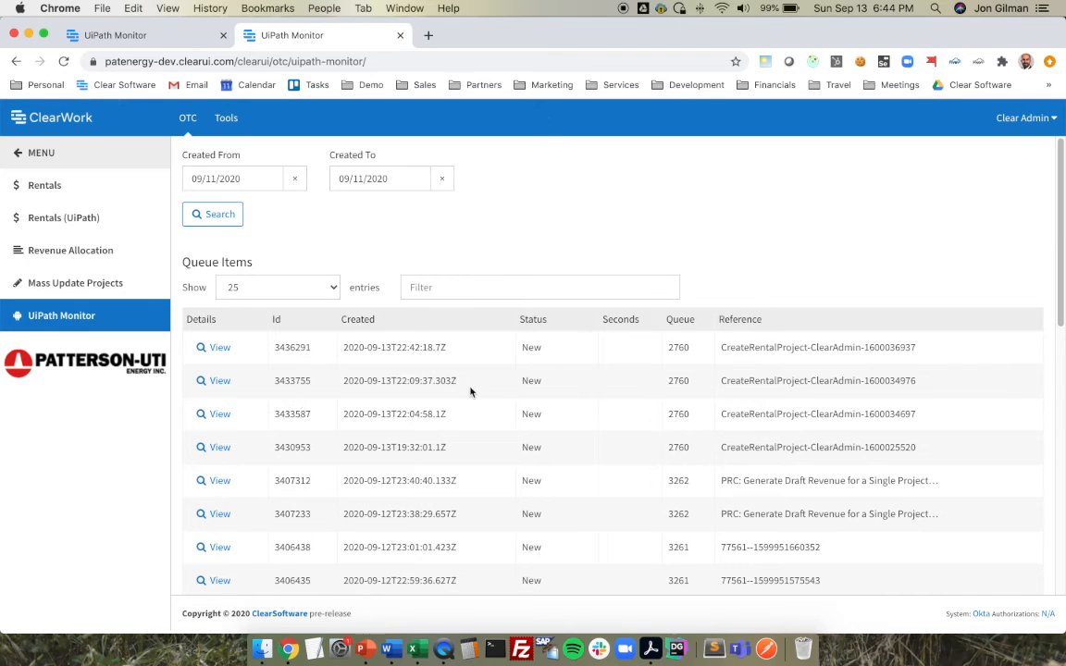
# Find the successful ChangeRentalProject queue item 3381105 and view its rental details
pyautogui.scroll(-5, 470, 392)
pyautogui.scroll(-6, 470, 393)
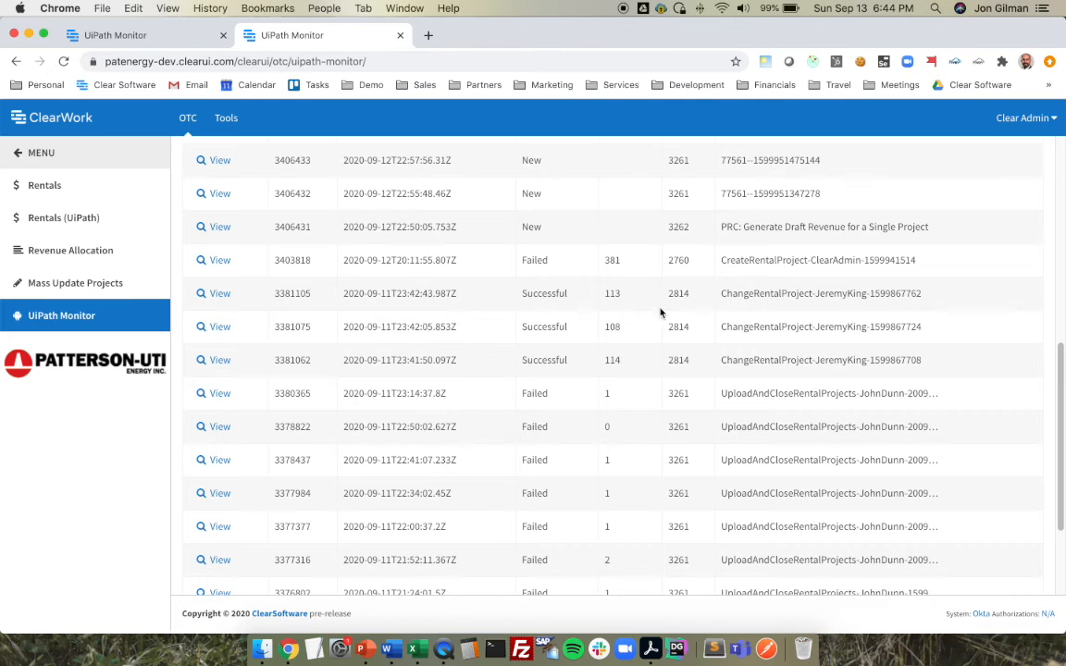
pyautogui.click(219, 294)
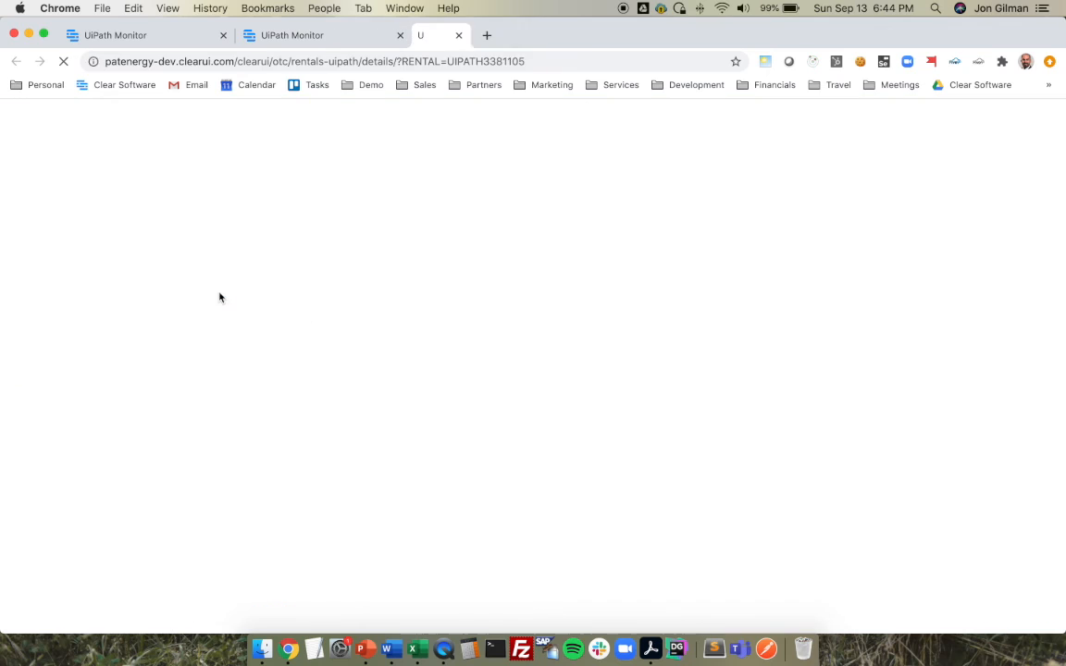